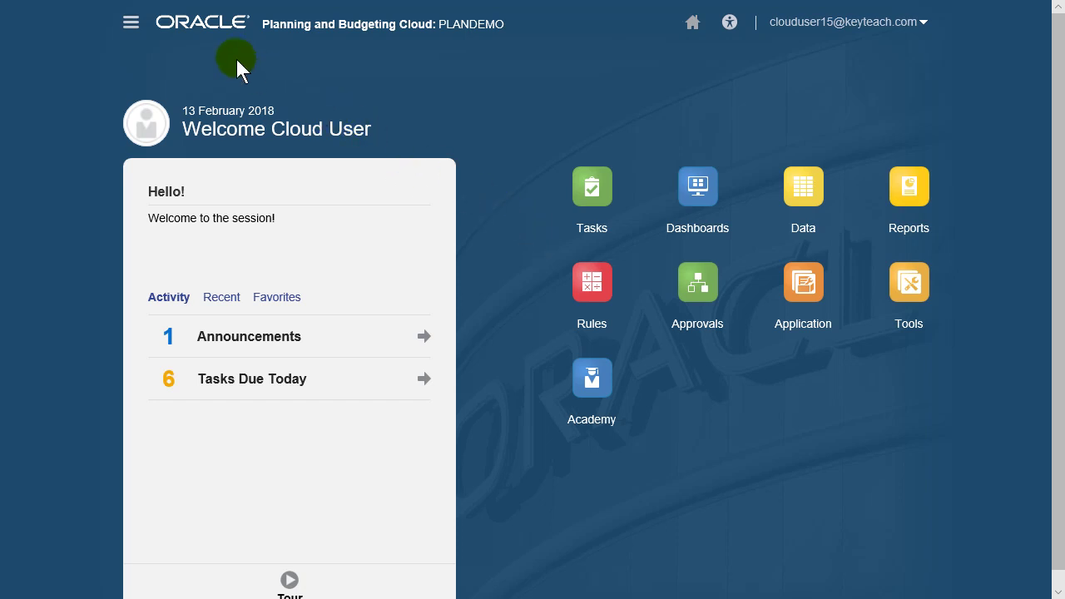
Open the user preferences and show the display options
click(132, 23)
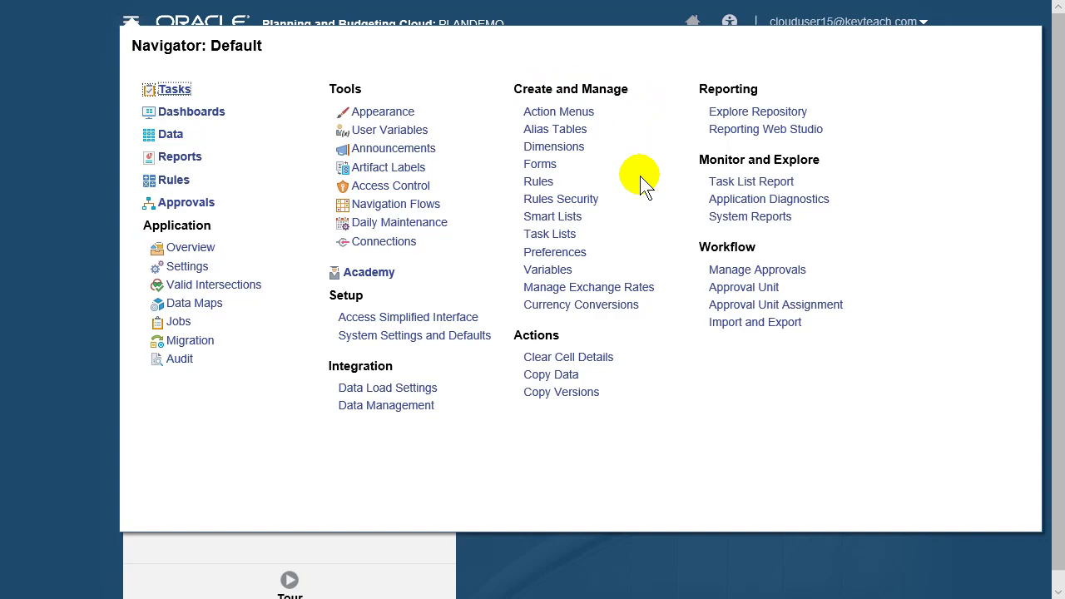
click(555, 253)
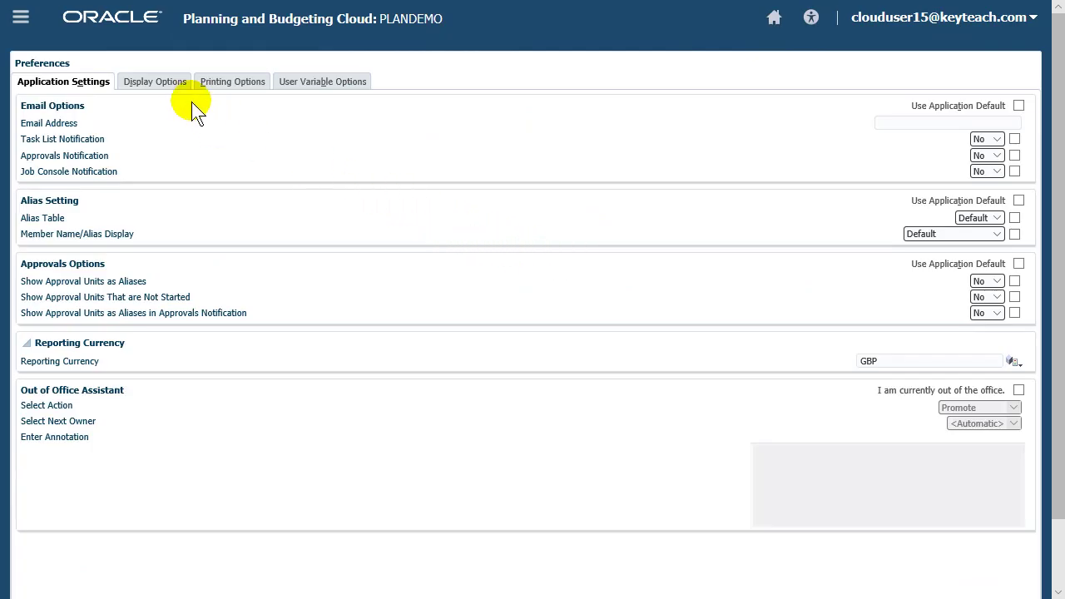
click(164, 83)
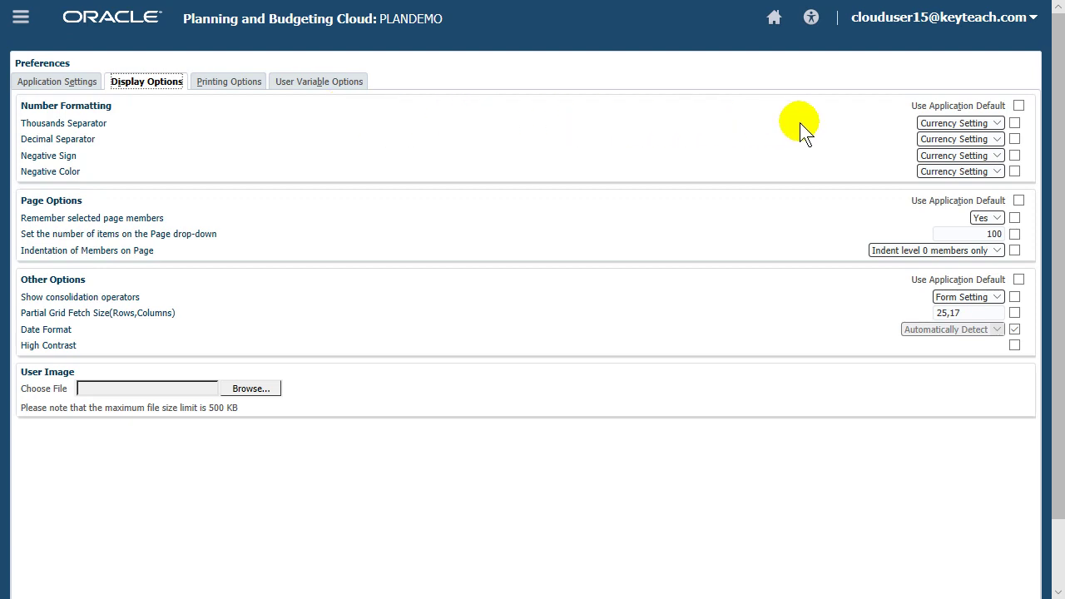
Examine the available choices for the thousands separator and the decimal separator
click(996, 122)
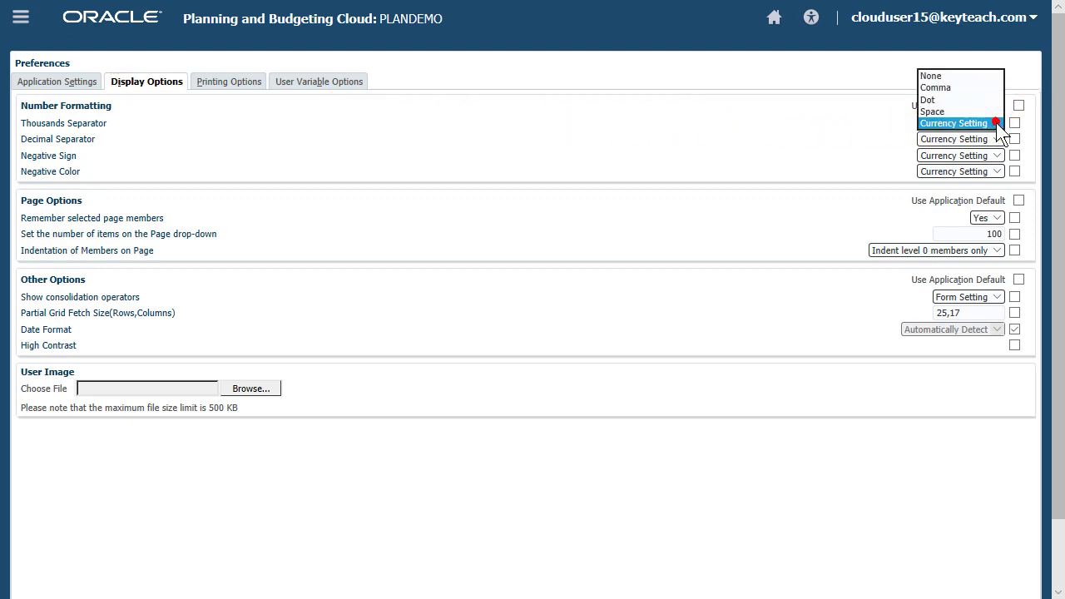
click(997, 124)
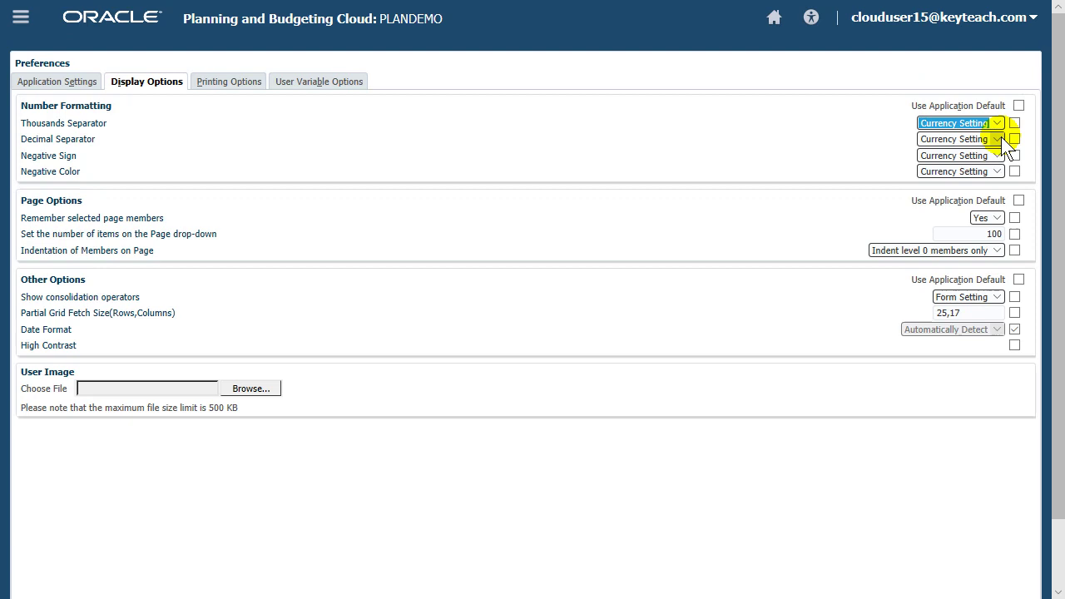
click(998, 139)
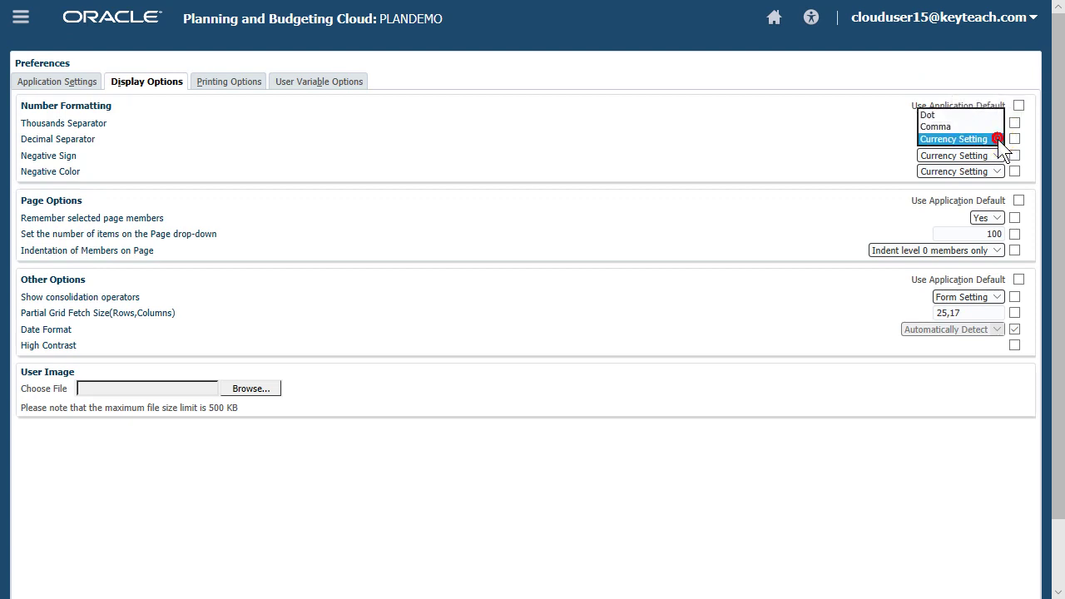
click(998, 139)
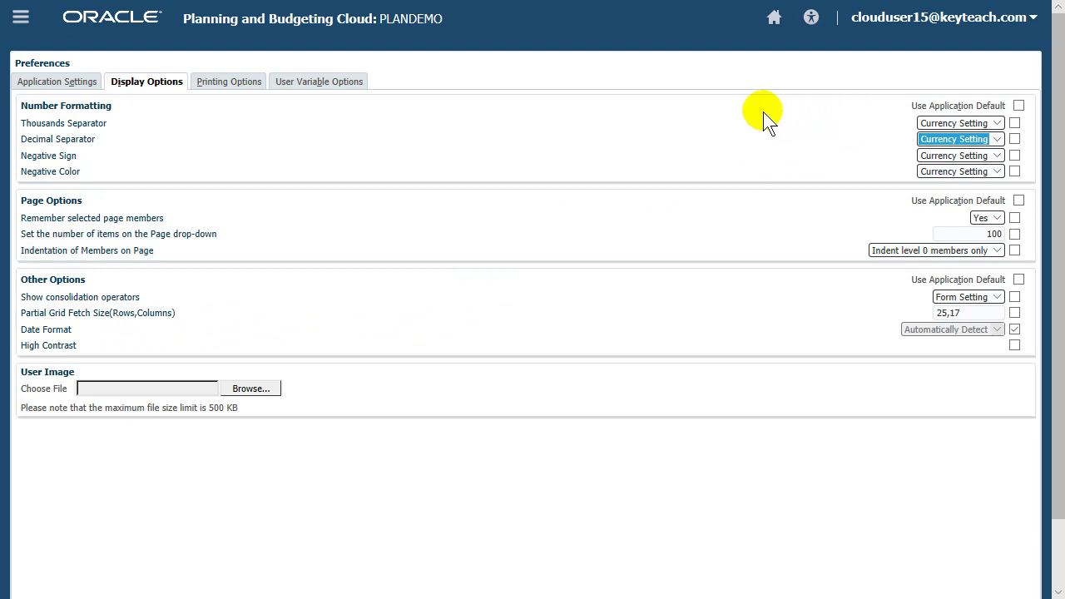
click(1018, 105)
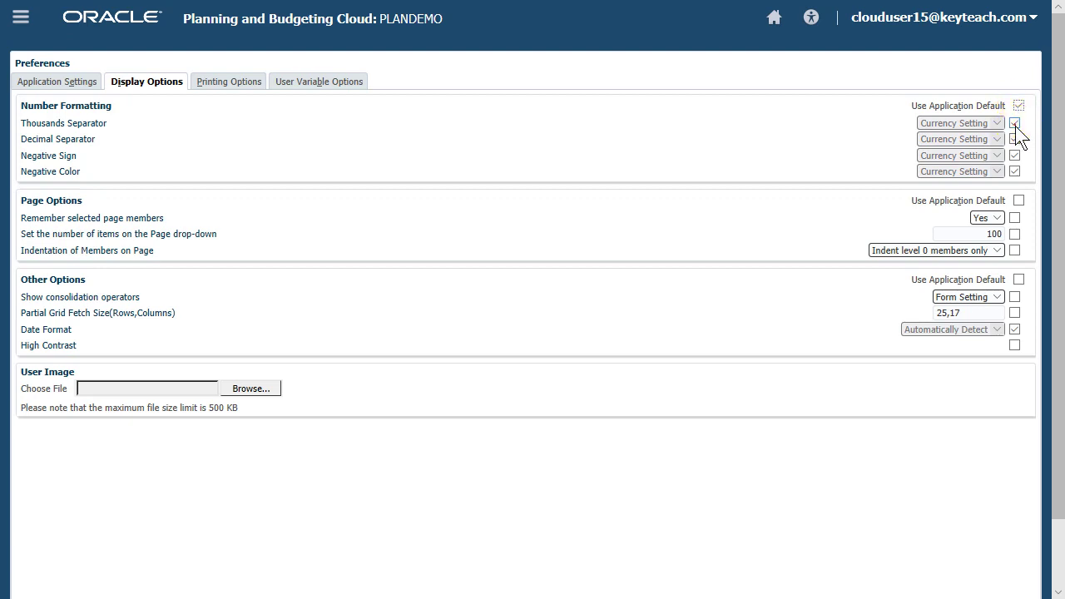
click(1015, 126)
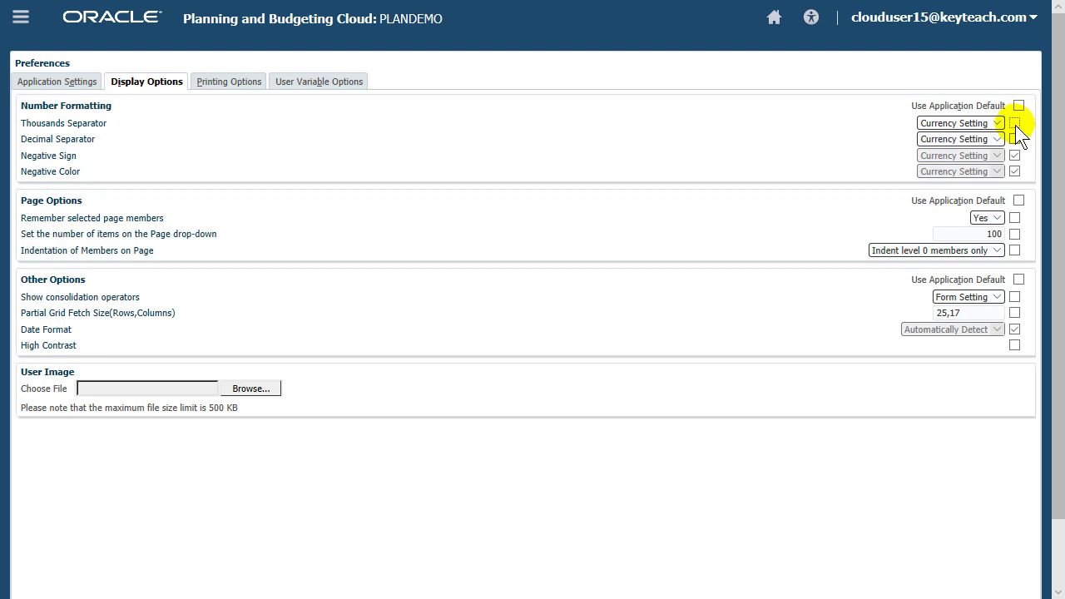
click(1019, 106)
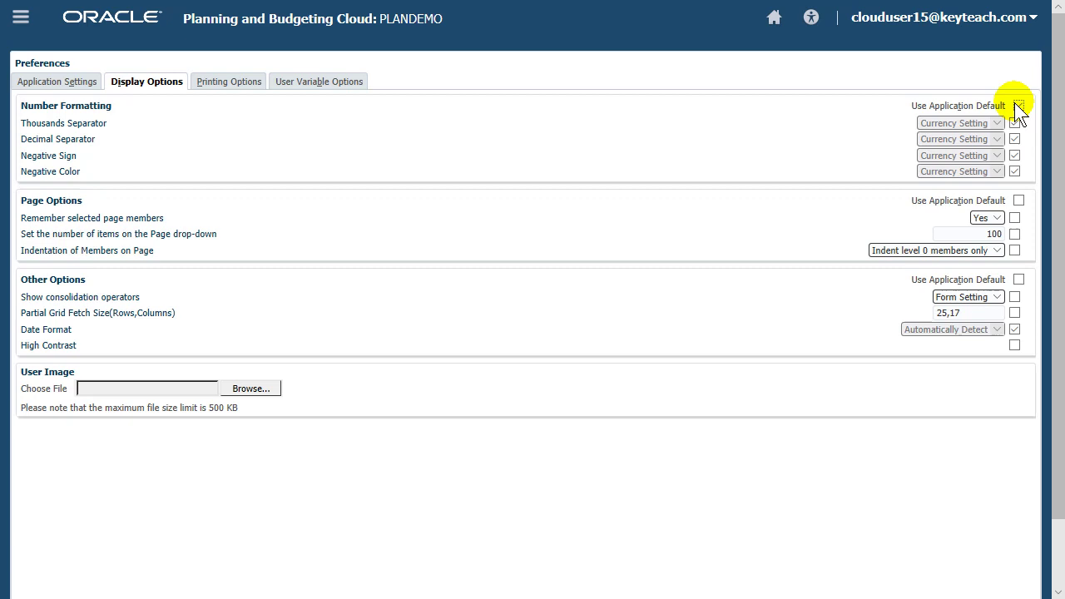
click(1019, 106)
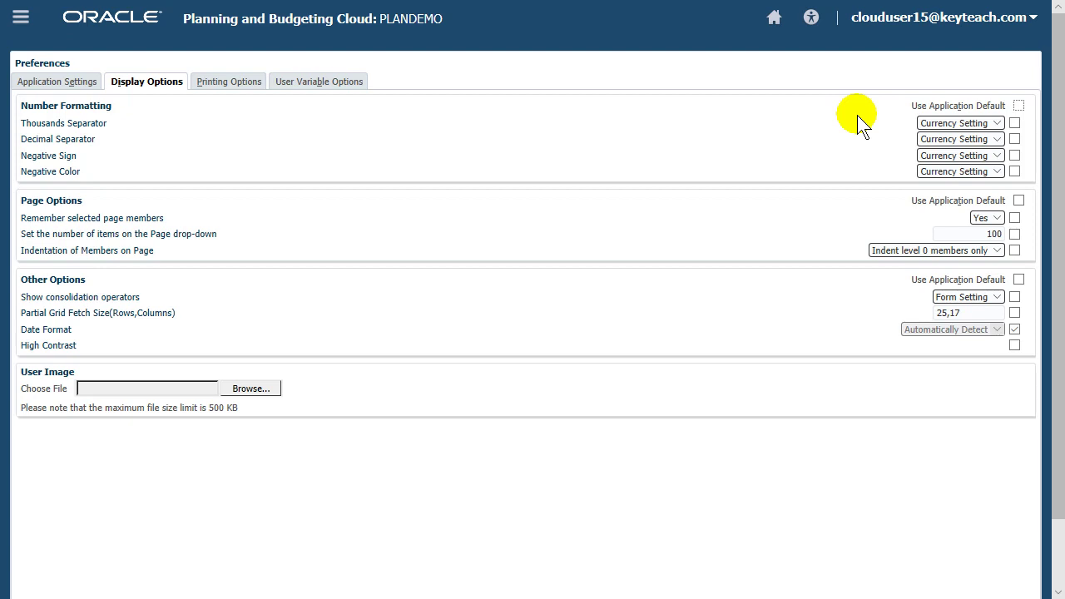
Set the thousands separator to Comma and the decimal separator to Dot in the number formatting options
click(996, 122)
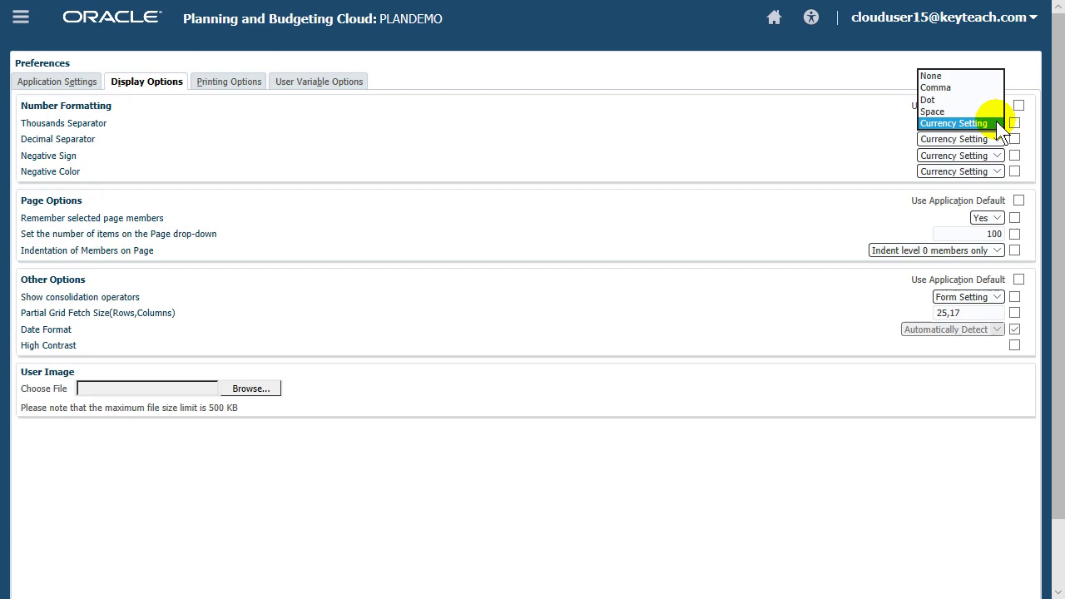
click(936, 87)
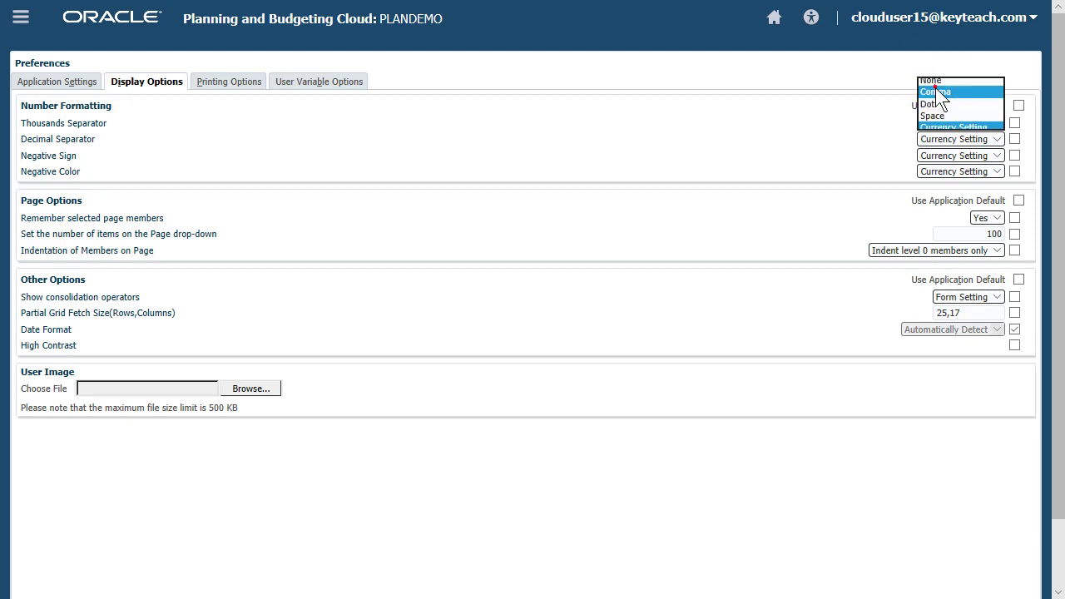
click(999, 138)
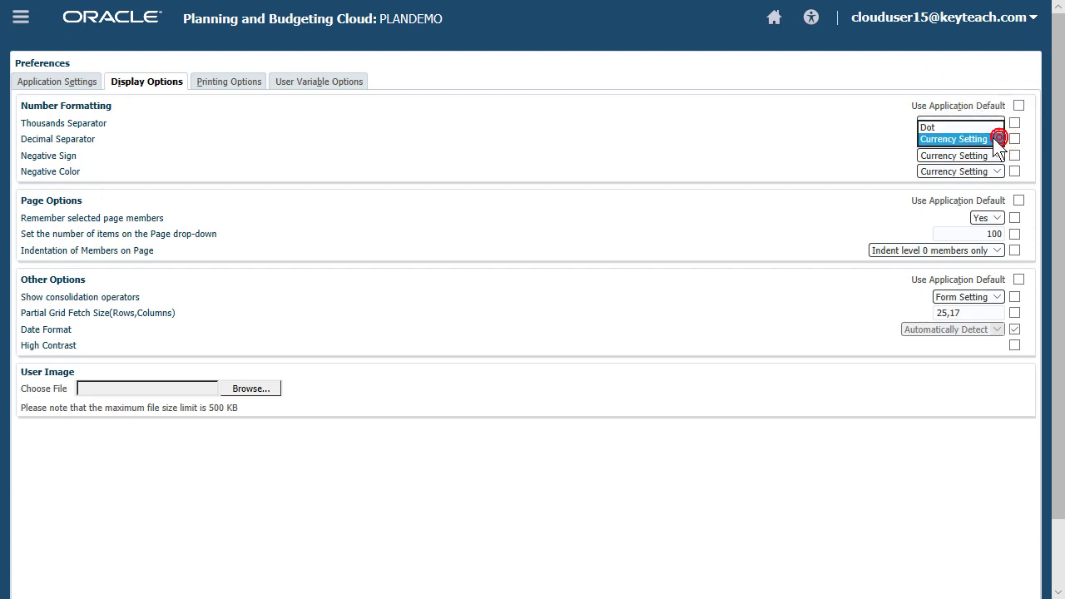
click(970, 126)
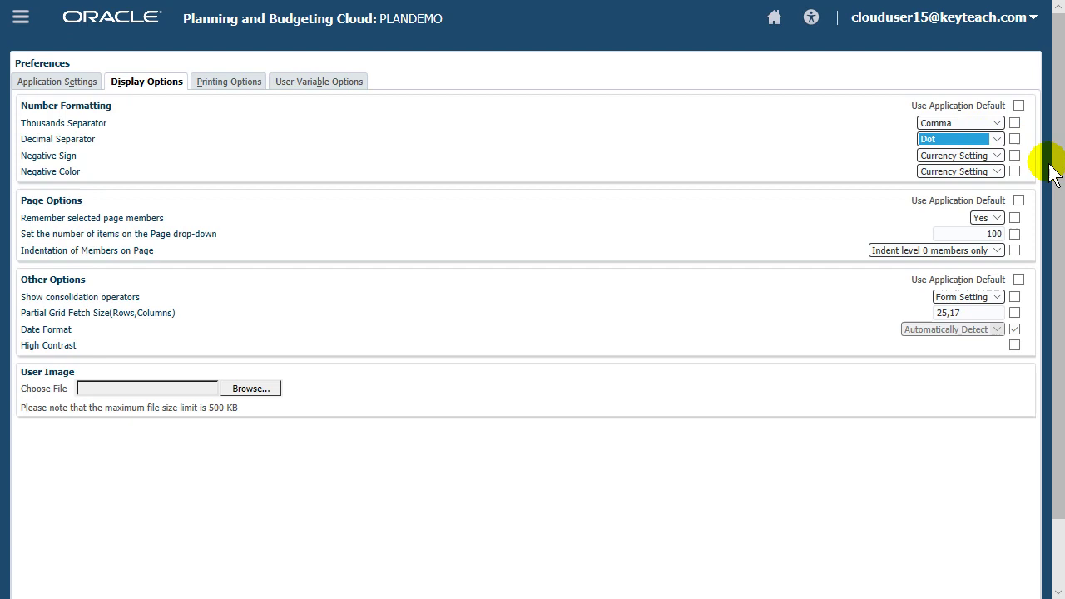
Save the changed display preferences and dismiss the notice
drag(1051, 170, 1059, 298)
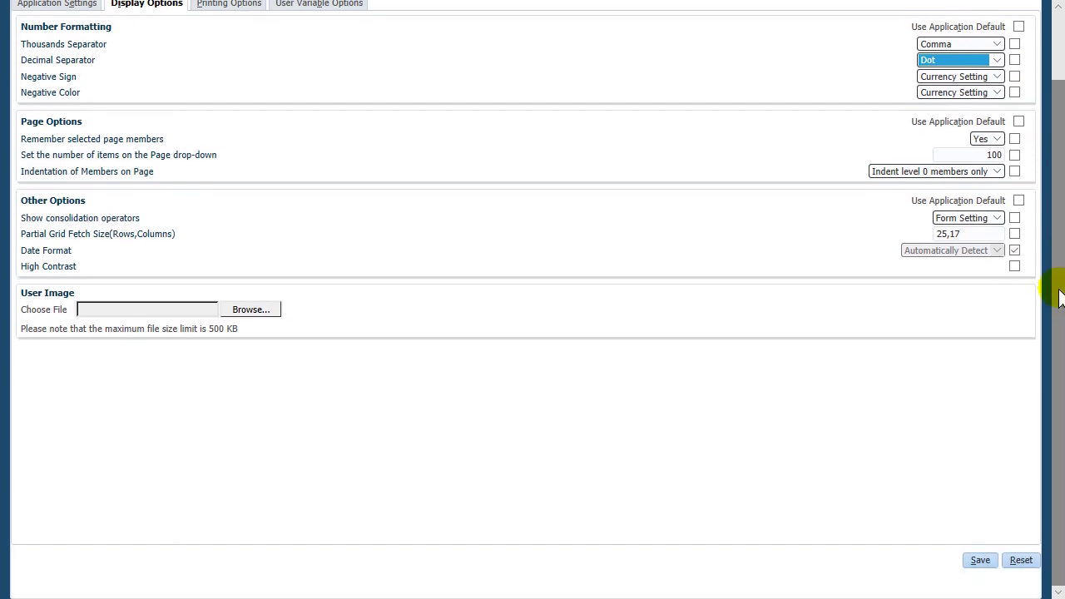
click(982, 560)
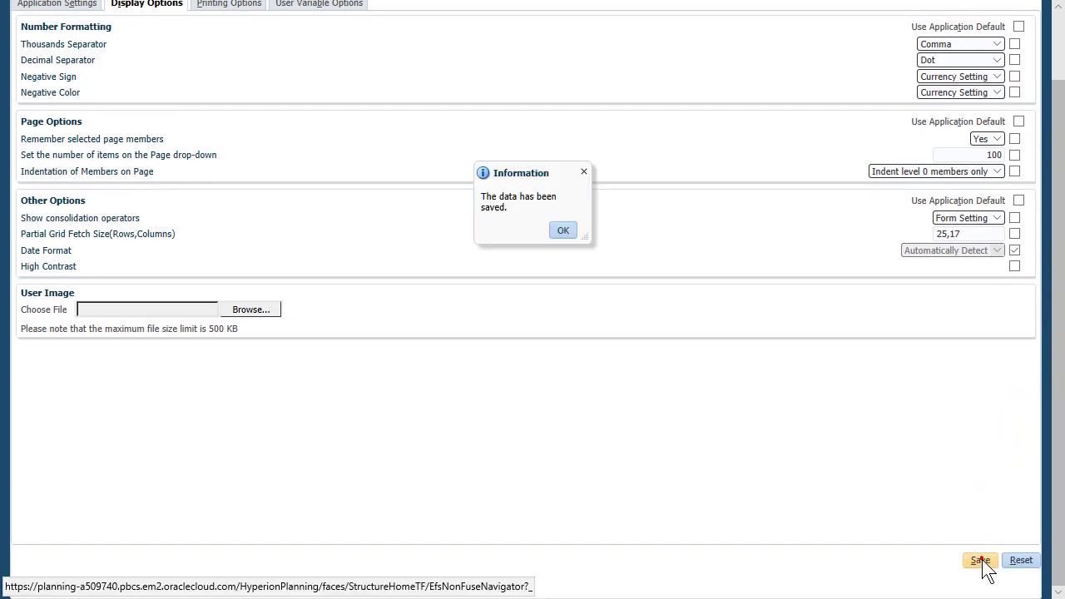
click(570, 233)
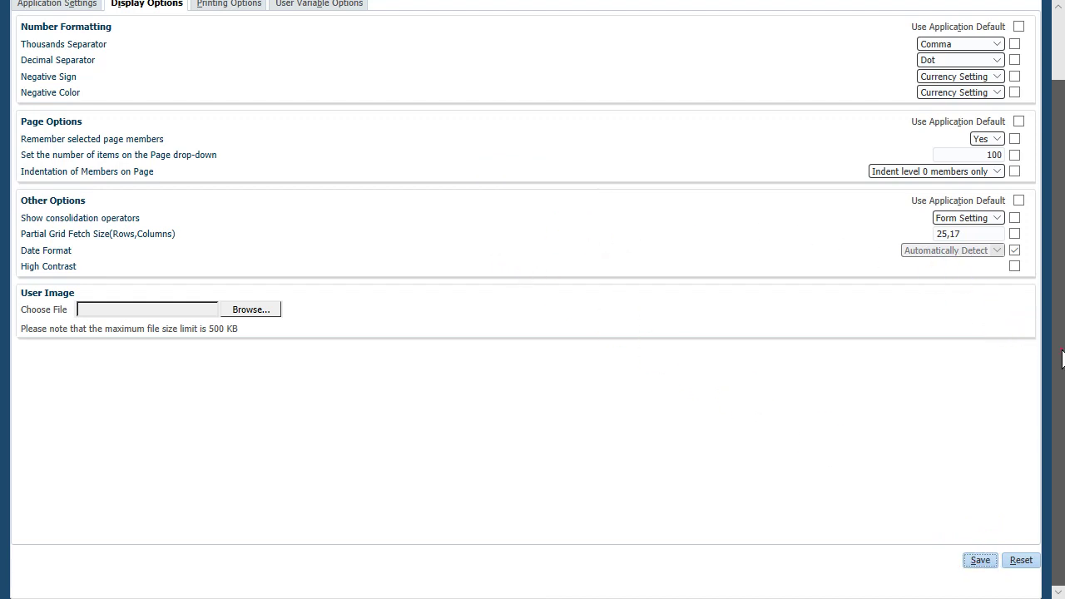
Look over the printing options in the preferences and open the user variable options
drag(1059, 358, 1057, 285)
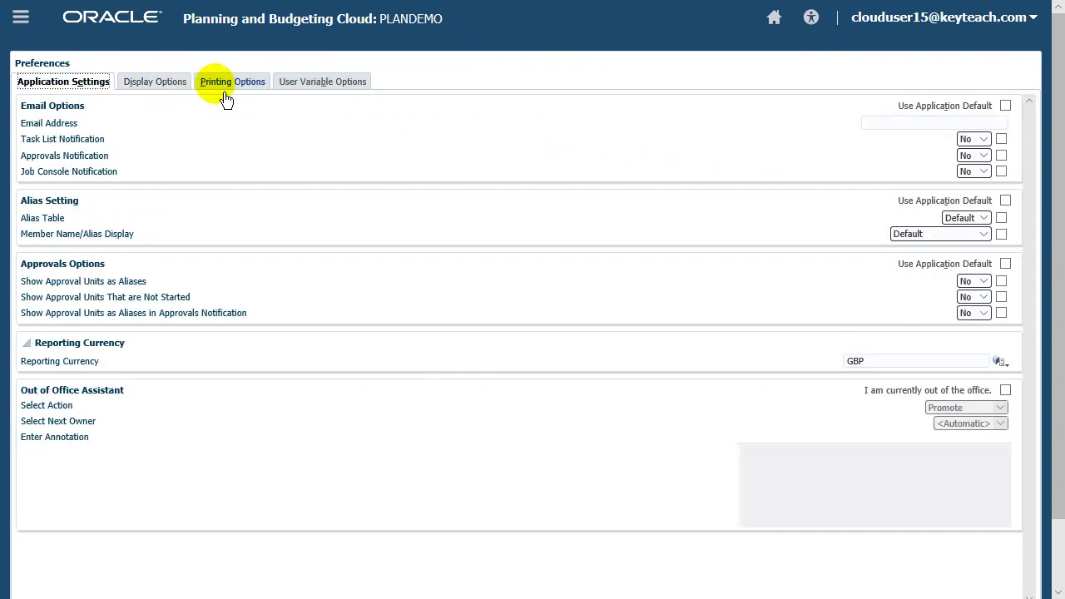
click(242, 83)
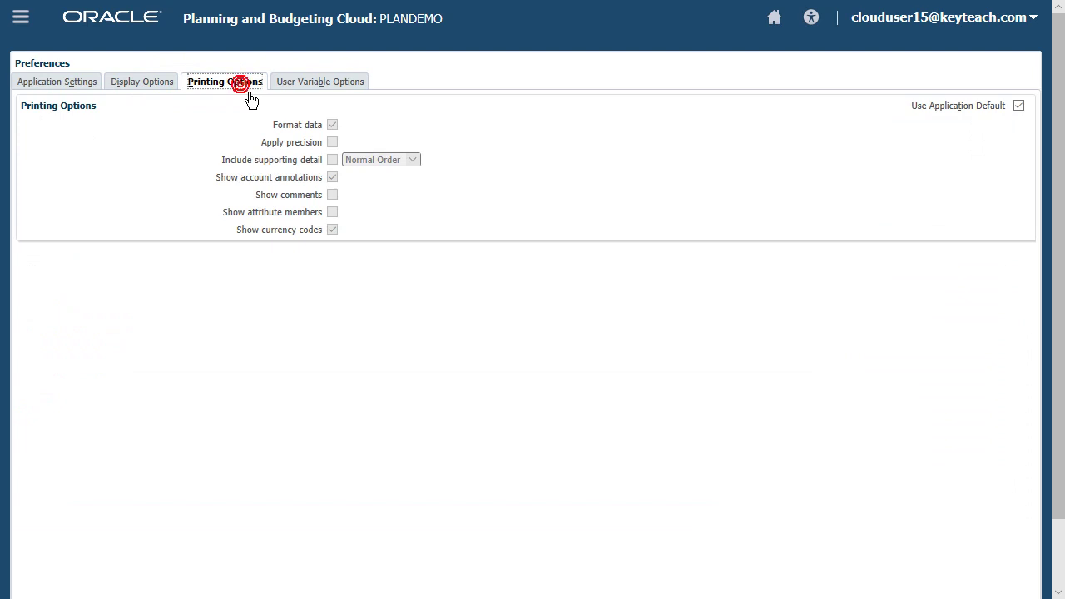
click(339, 96)
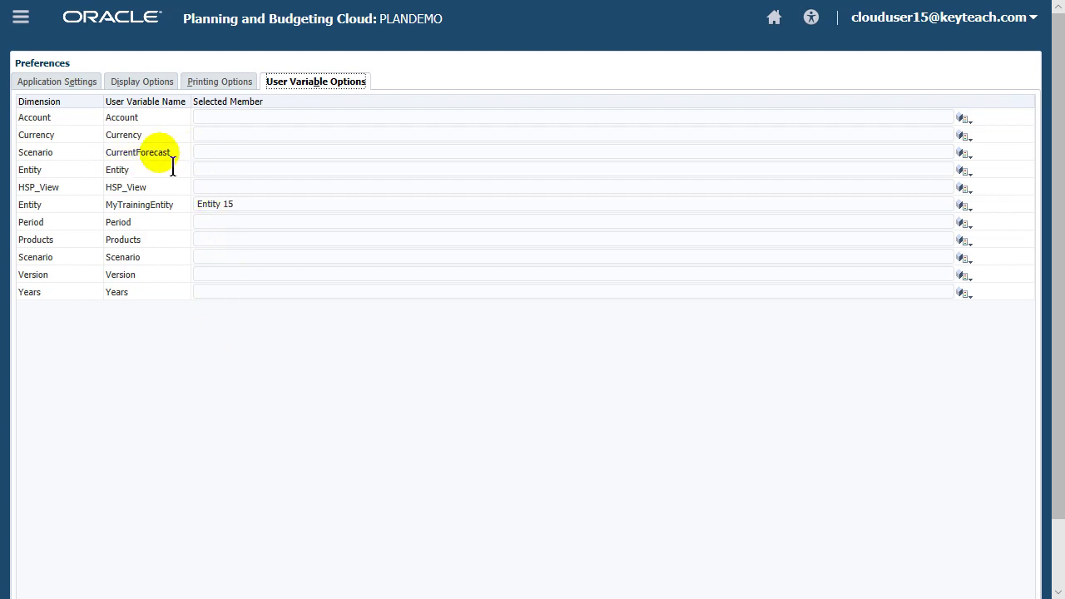
click(223, 154)
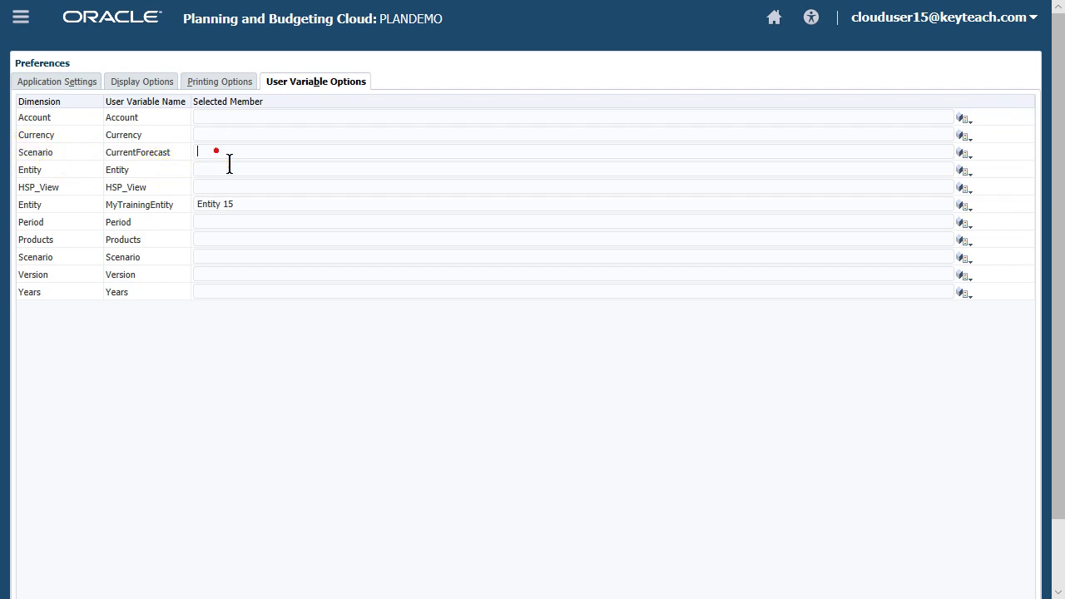
text(Fore)
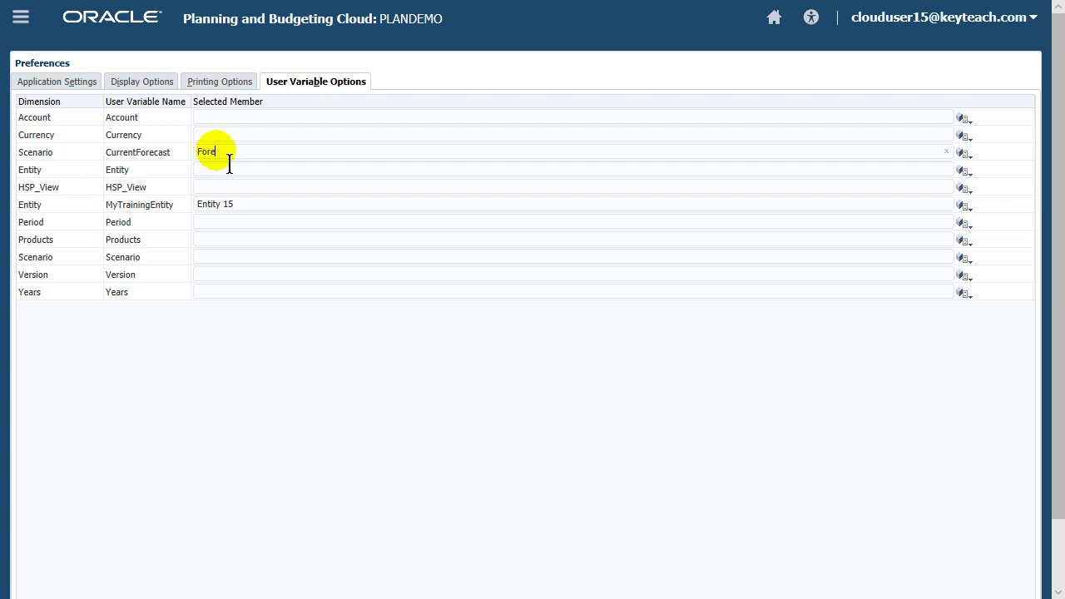
text(cast)
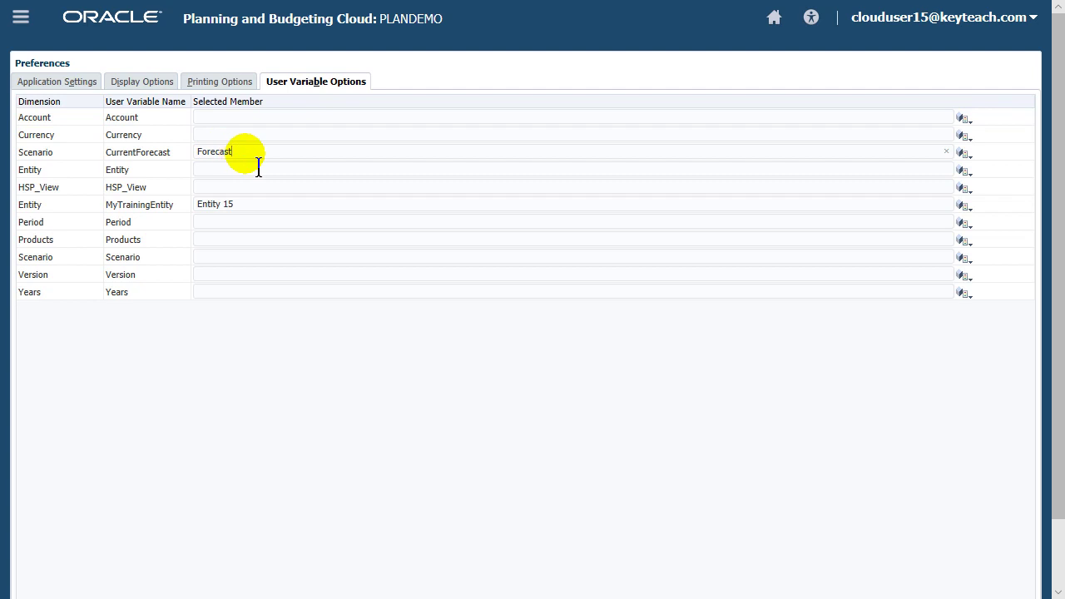
drag(245, 152, 183, 171)
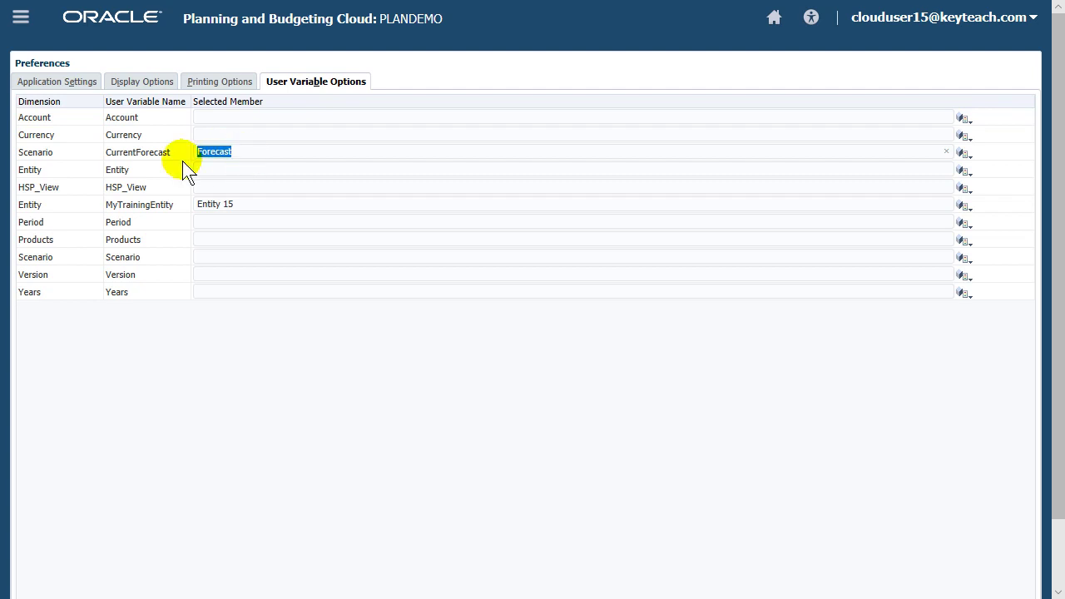
key(Delete)
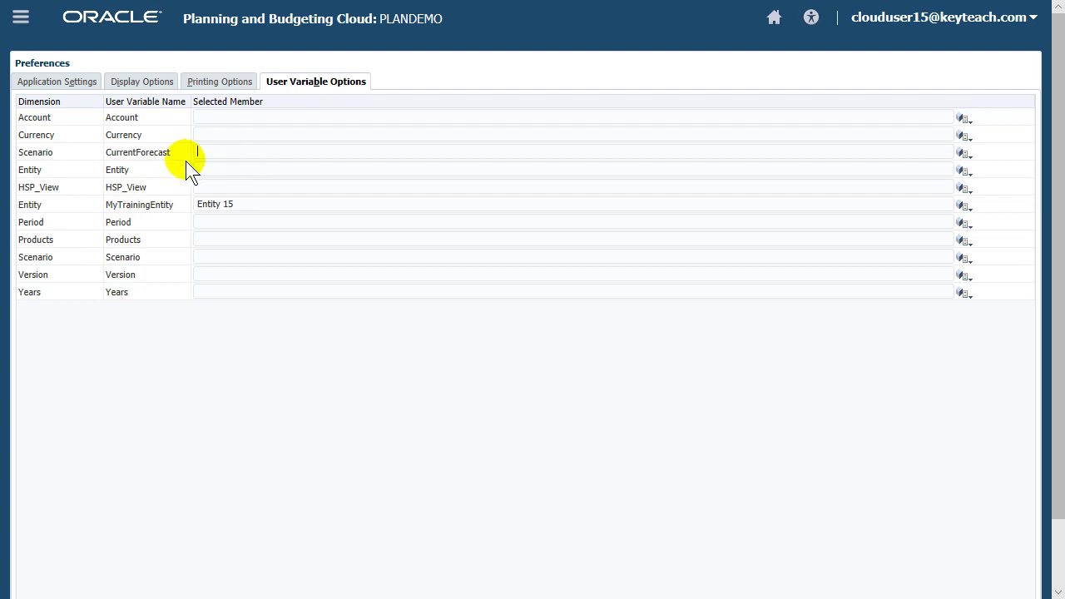
Assign the Forecast 3+9 member from Quarterly Forecasts to the CurrentForecast user variable through member selection
click(963, 153)
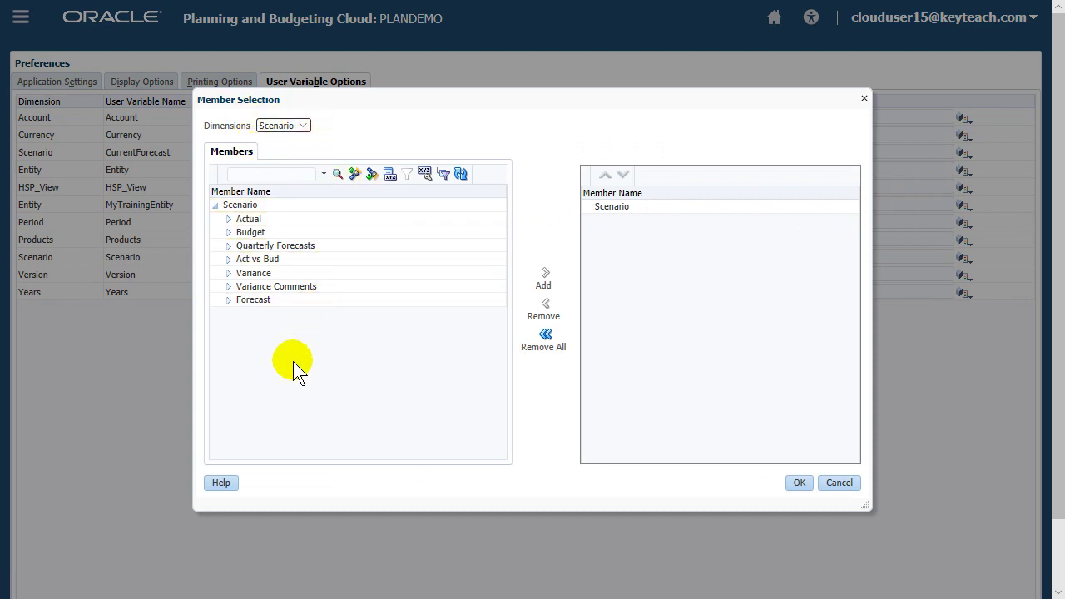
click(276, 174)
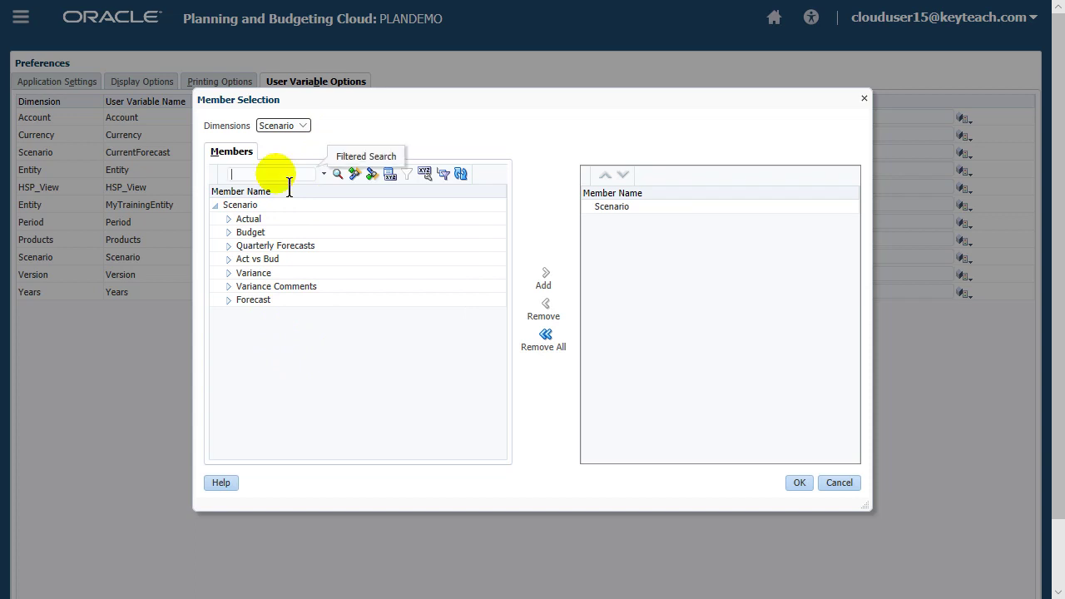
click(228, 246)
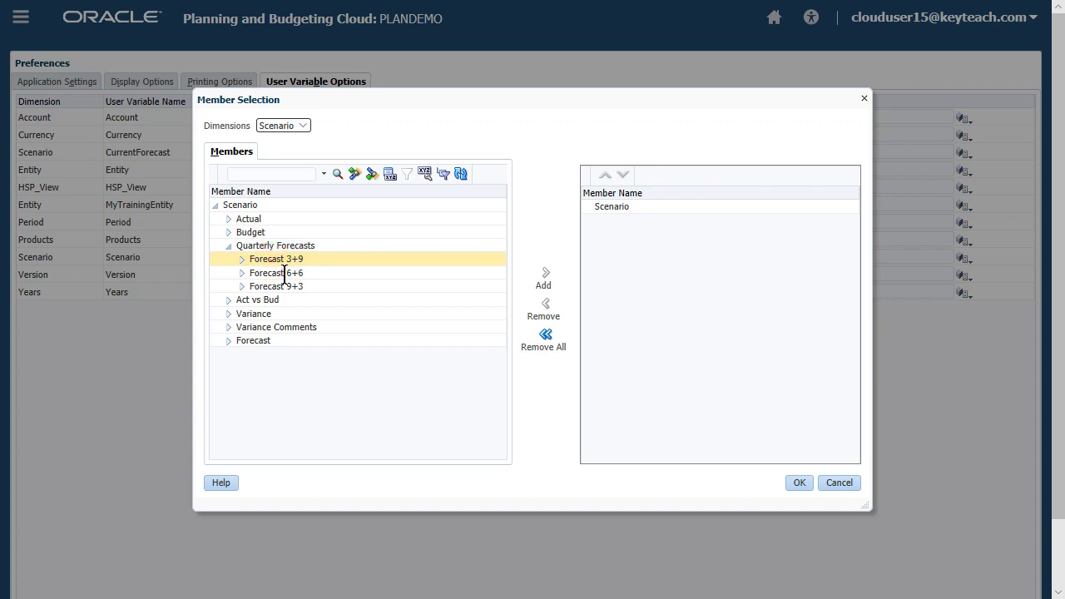
click(278, 260)
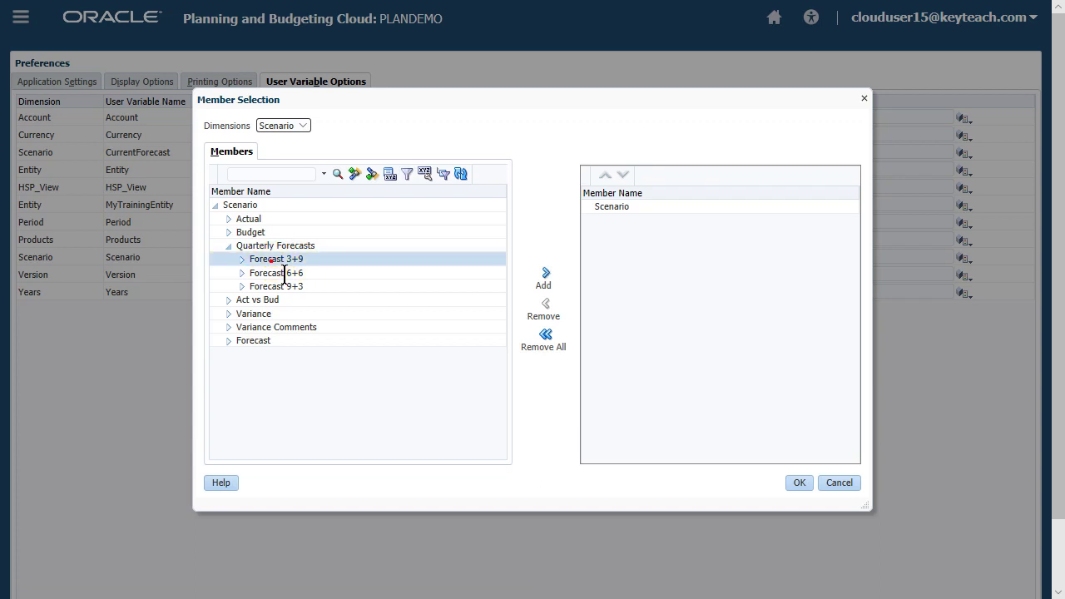
click(547, 274)
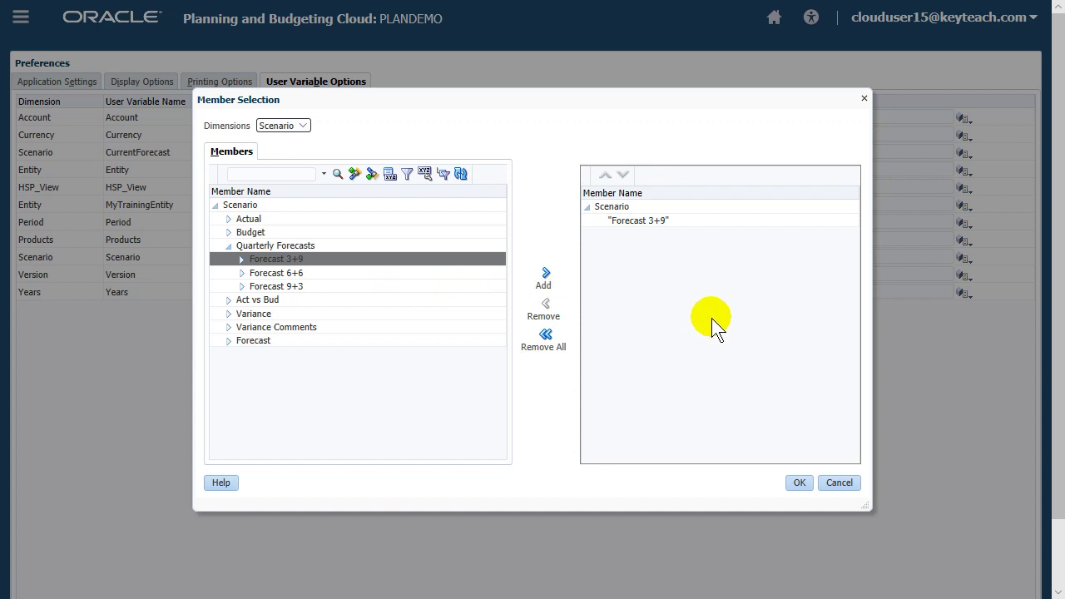
click(808, 483)
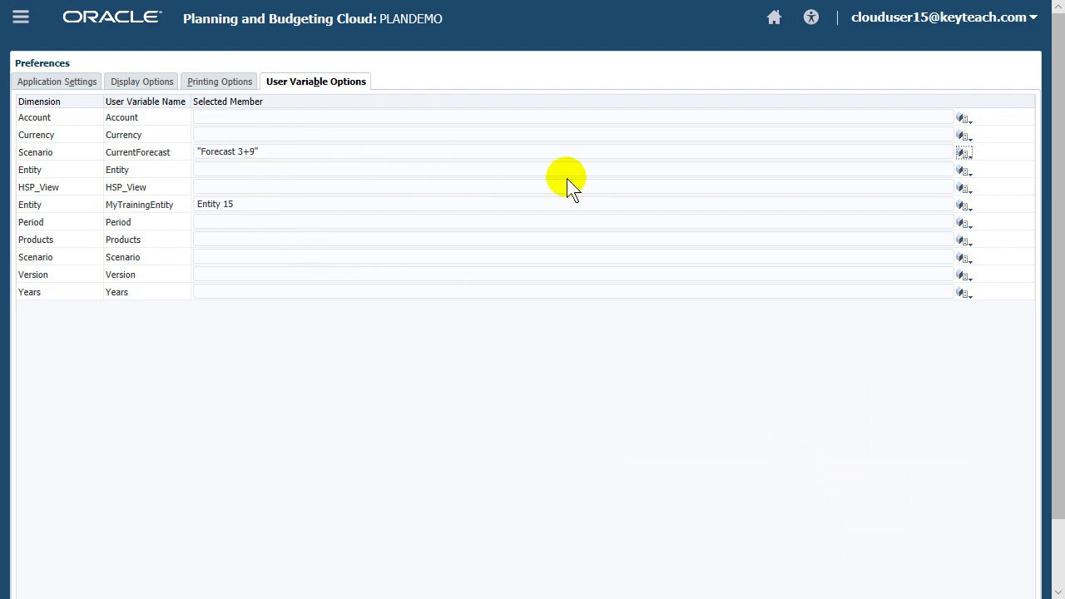
Save the user variable options and dismiss the notice
drag(1053, 271, 1056, 380)
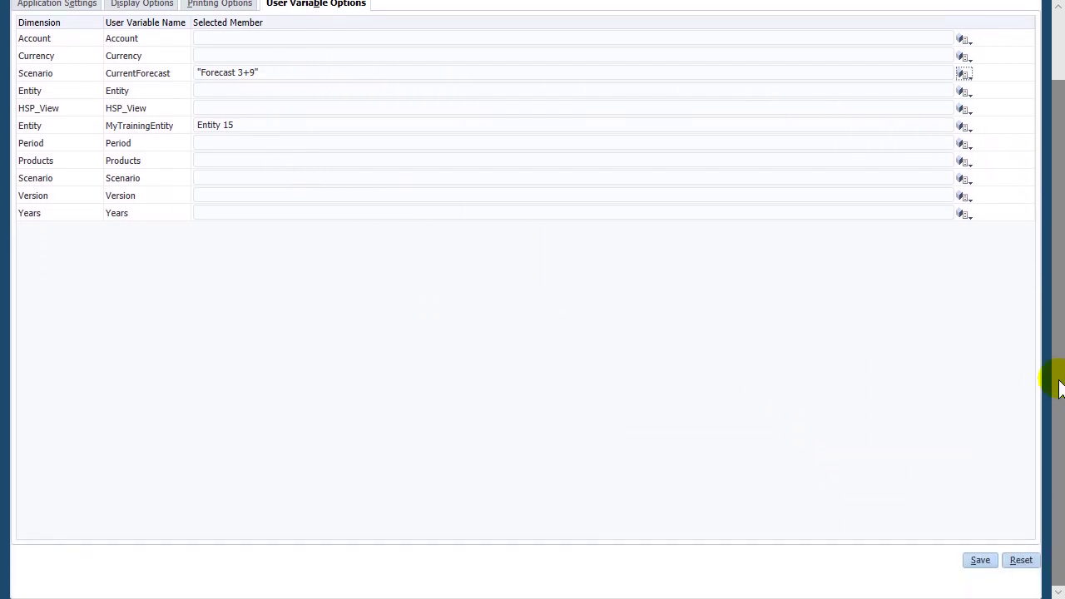
click(986, 566)
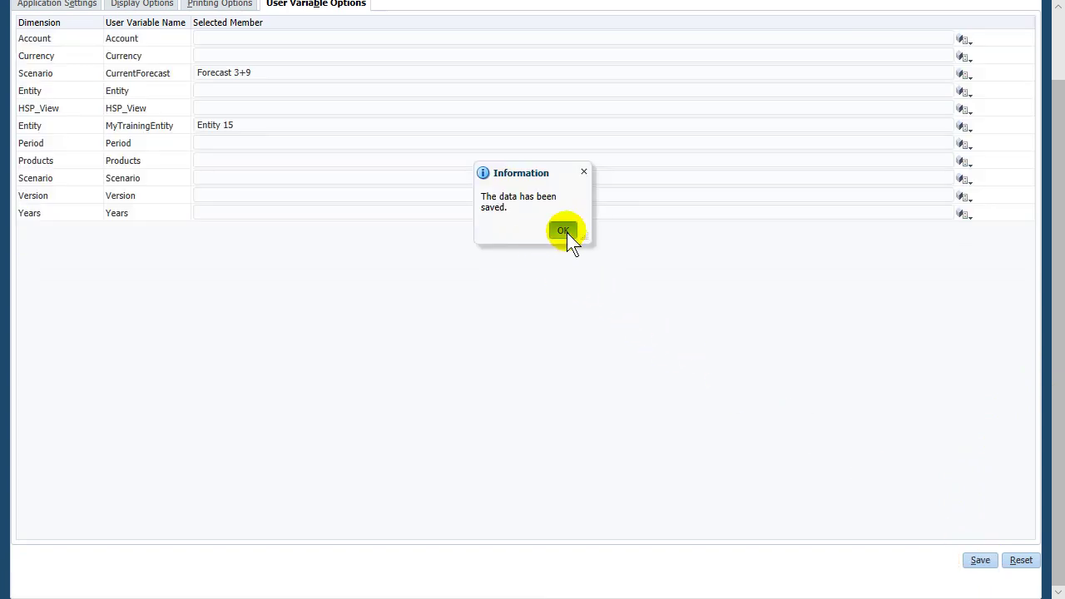
click(564, 231)
drag(1062, 259, 1053, 174)
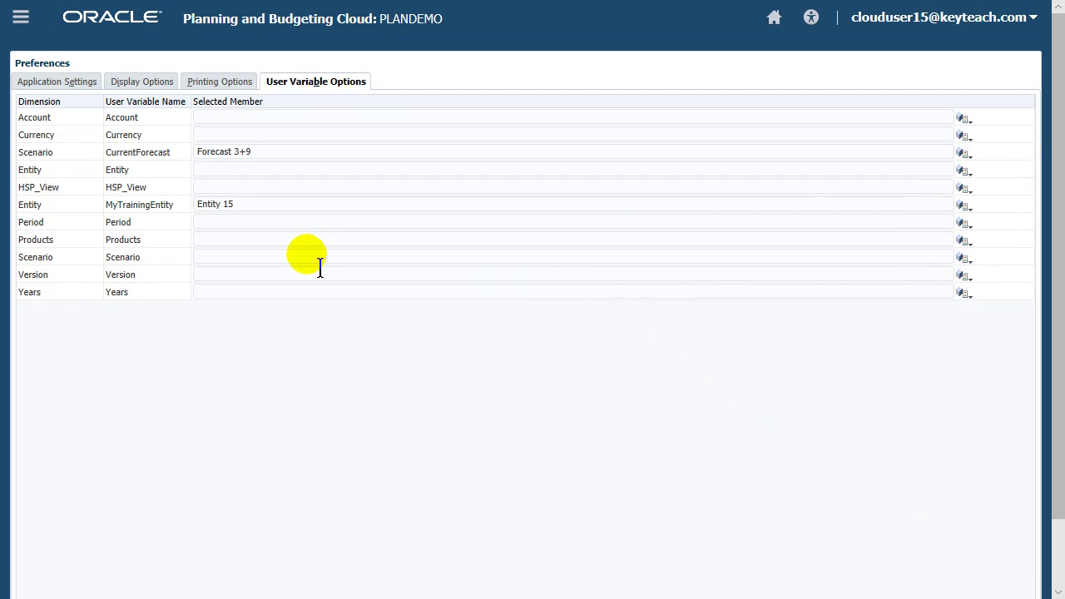